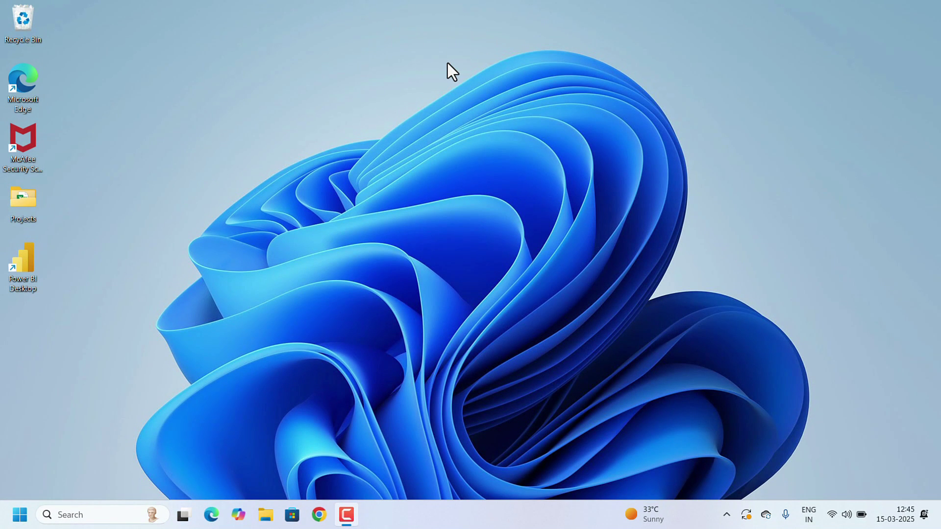
- Check the drives on This PC, then open Disk Management from the Win+X menu
click(266, 515)
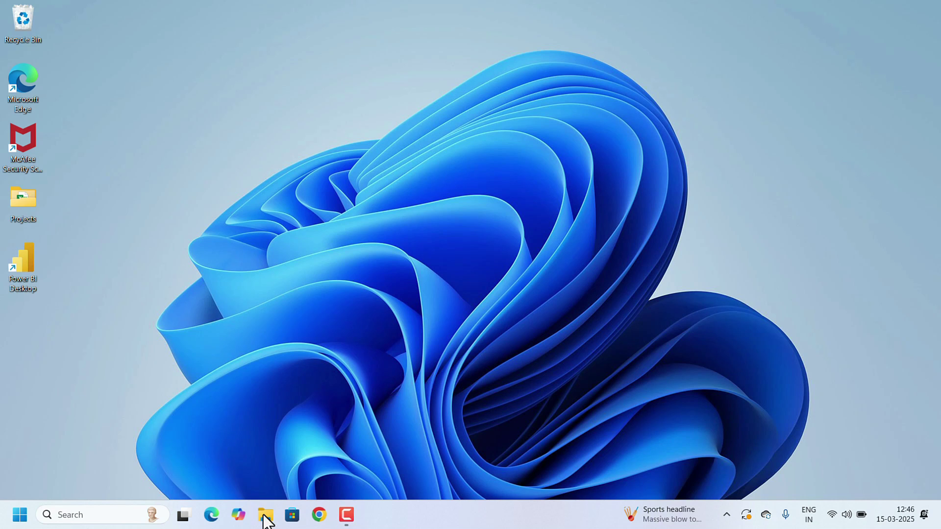
scroll(221, 469, down, 5)
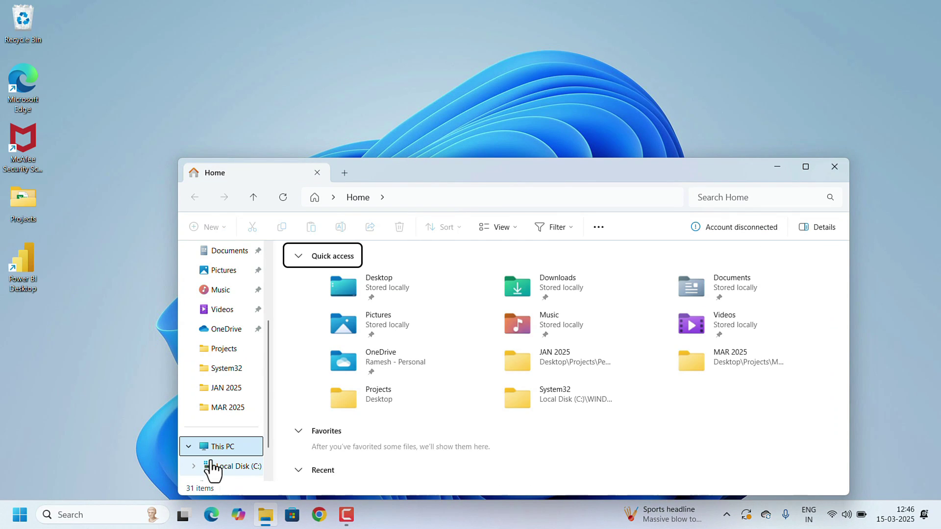
click(219, 447)
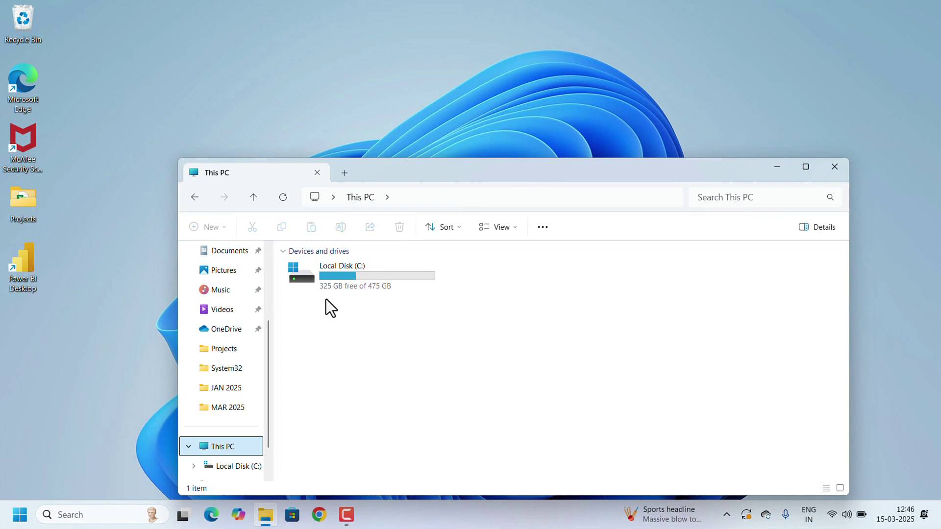
click(834, 169)
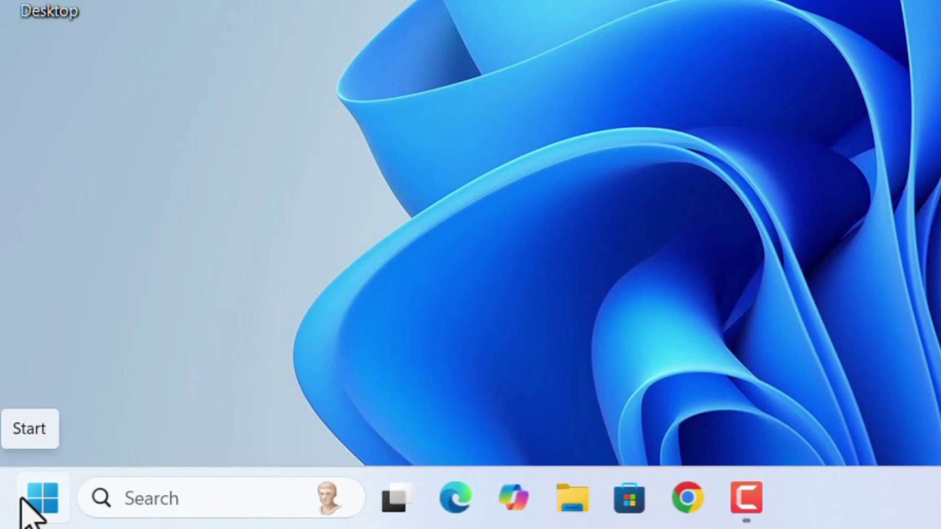
right_click(14, 513)
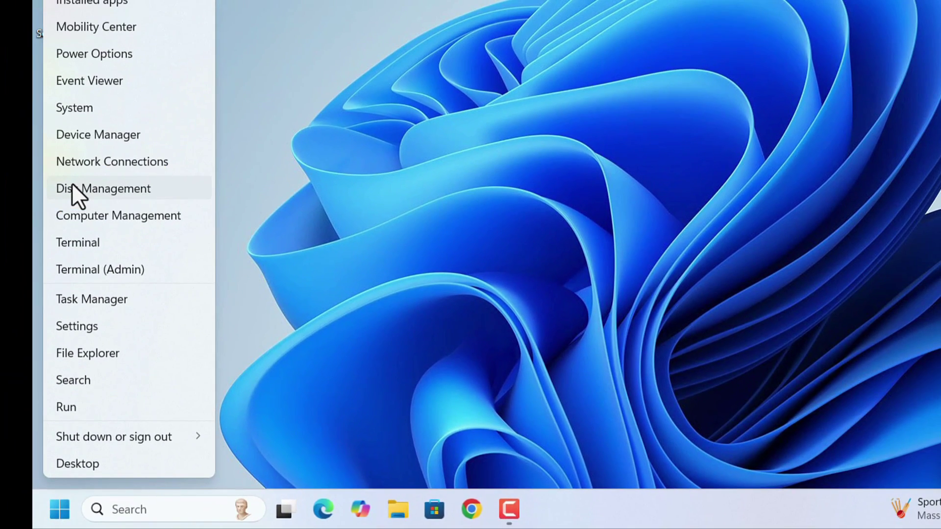
click(72, 188)
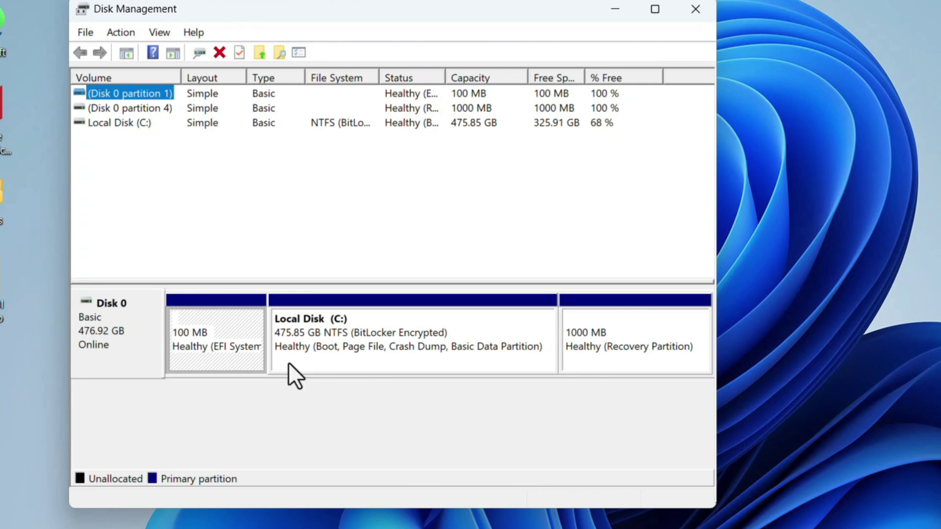
- Shrink Local Disk (C:) by 162314 MB, leaving it at 317.34 GB
click(360, 345)
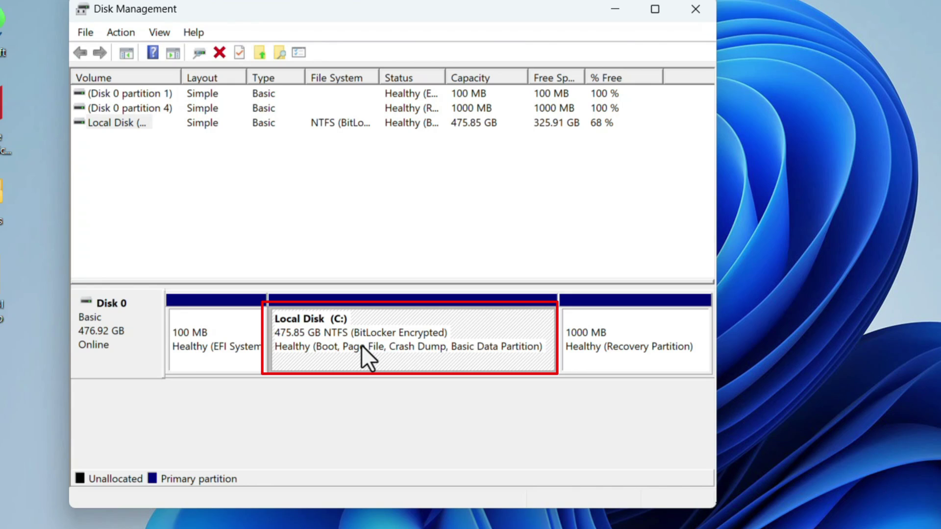
right_click(361, 345)
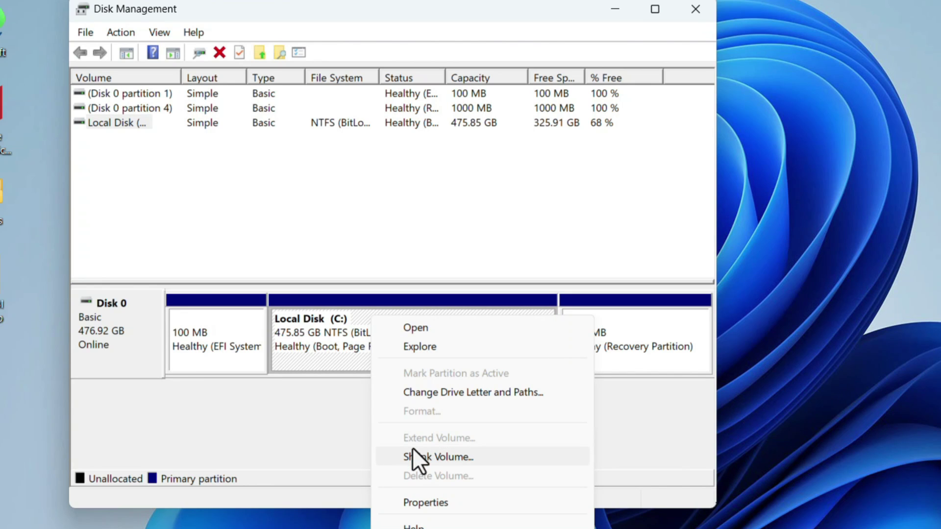
click(412, 448)
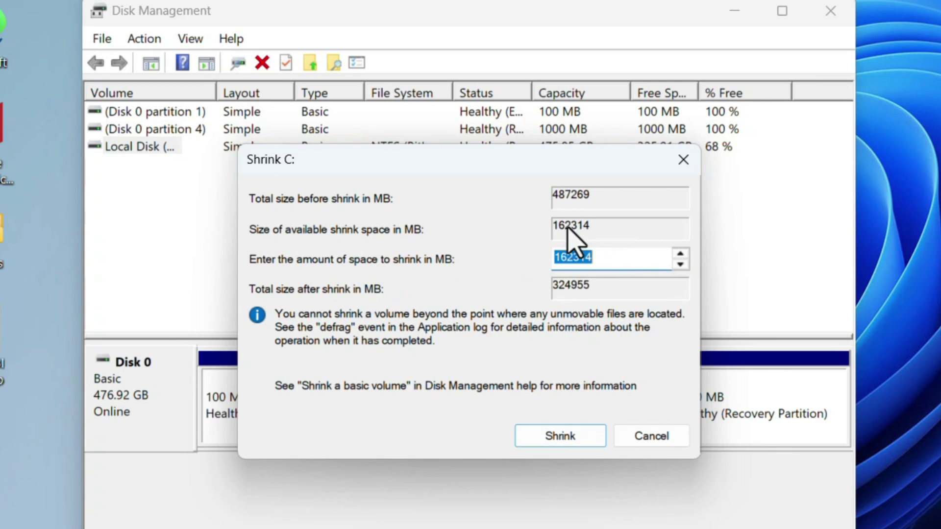
click(597, 268)
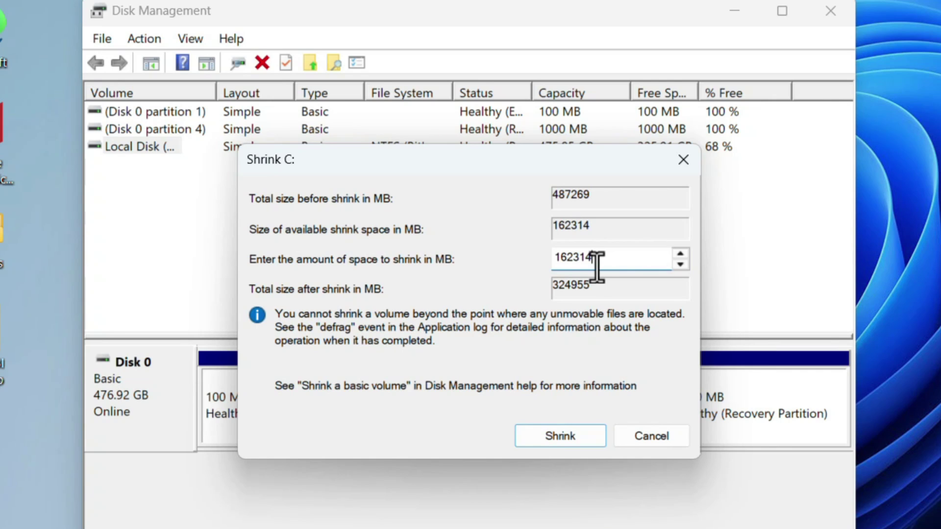
key(BackSpace)
click(571, 443)
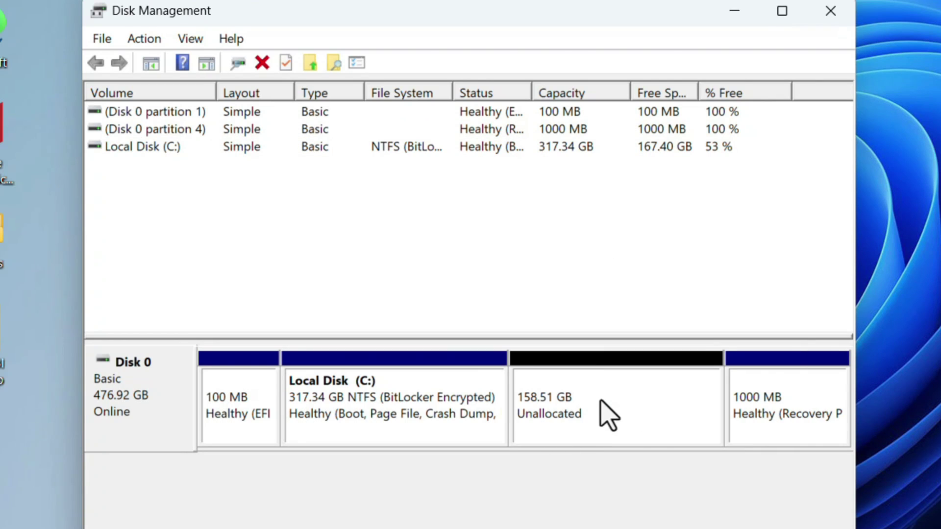
- Start a 162313 MB simple volume on the unallocated space with drive letter D
right_click(595, 402)
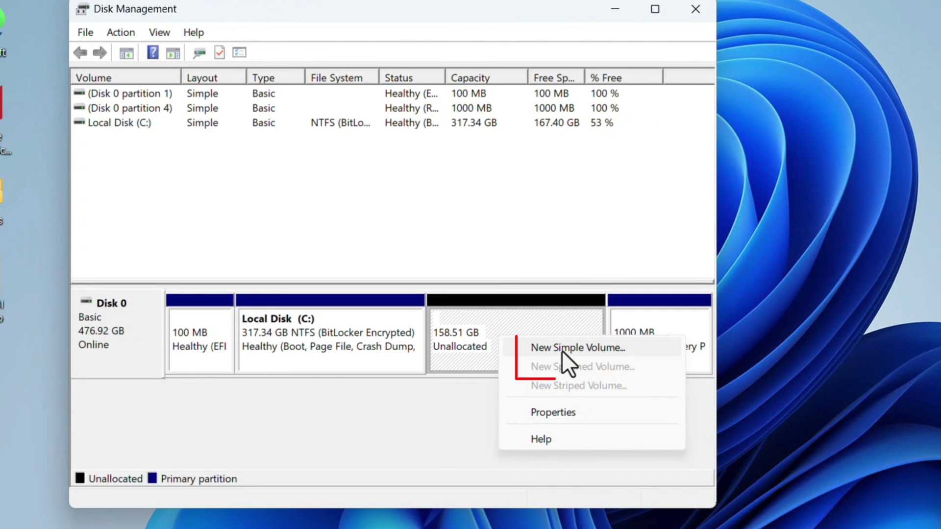
click(563, 349)
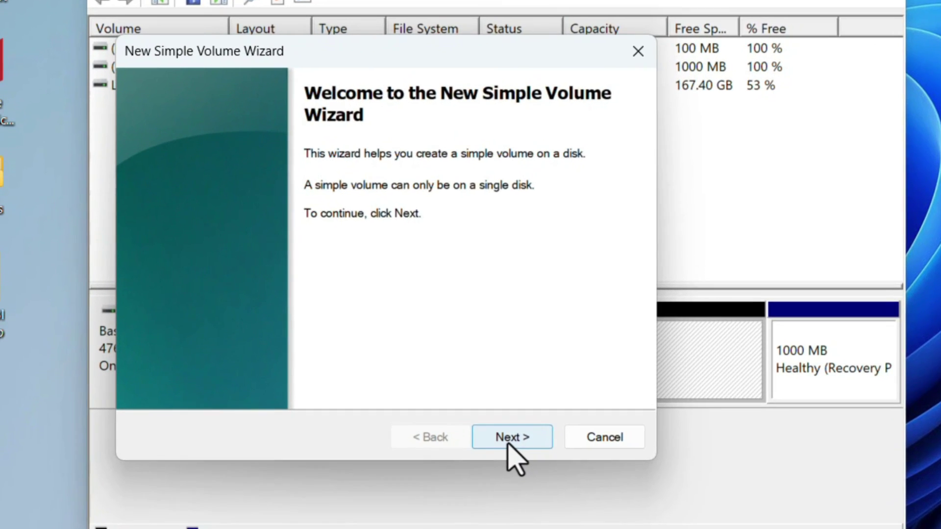
click(508, 444)
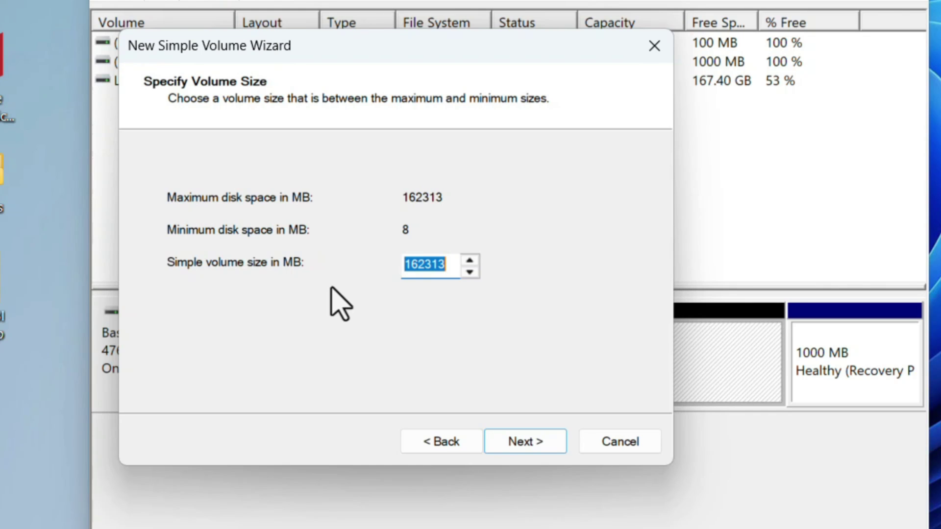
click(542, 448)
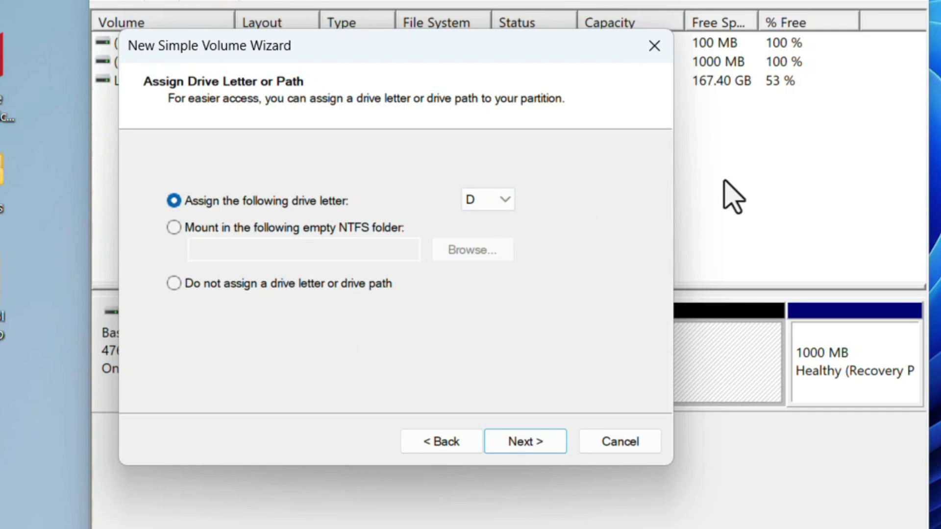
click(508, 201)
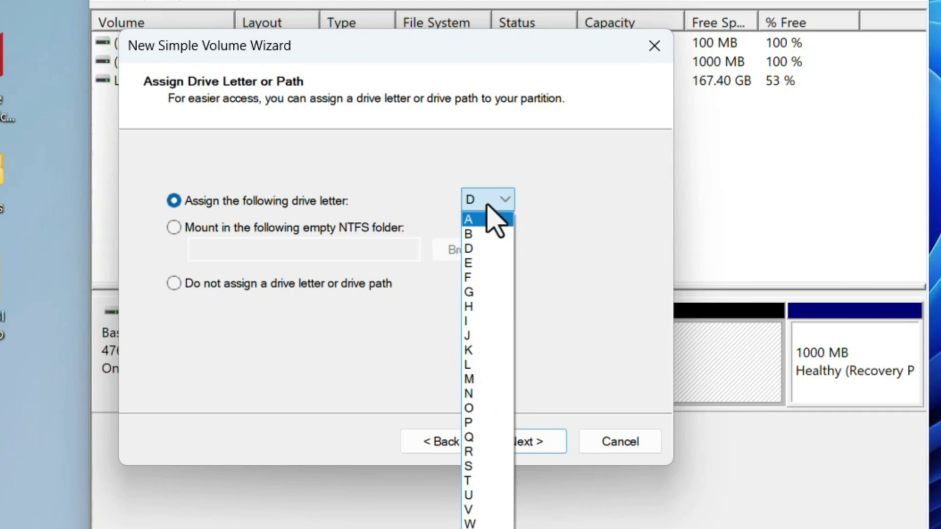
click(481, 249)
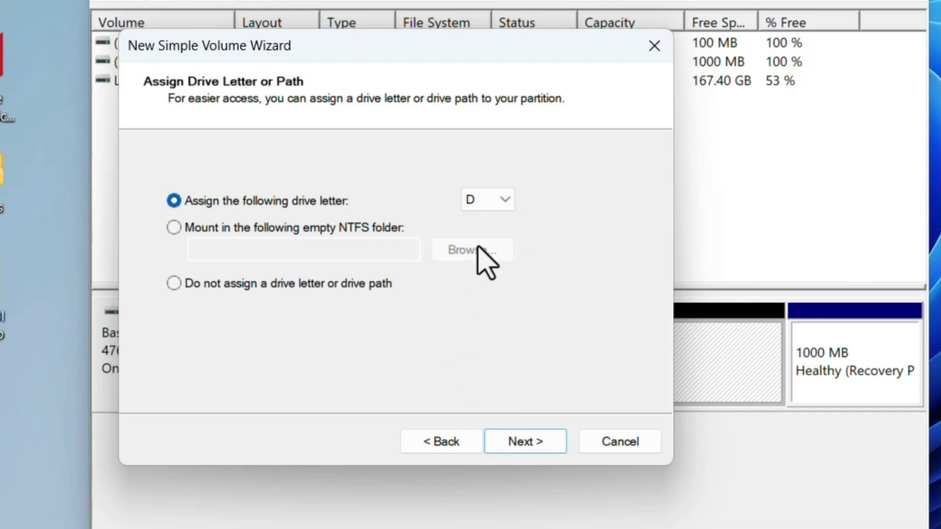
click(534, 441)
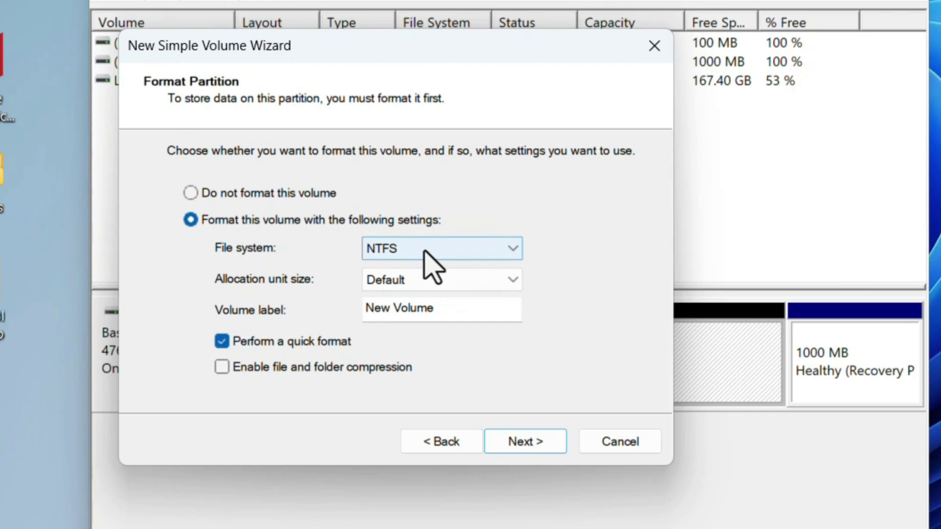
- Label the new NTFS volume 'Data', keep quick format, and finish the wizard
double_click(400, 310)
key(BackSpace)
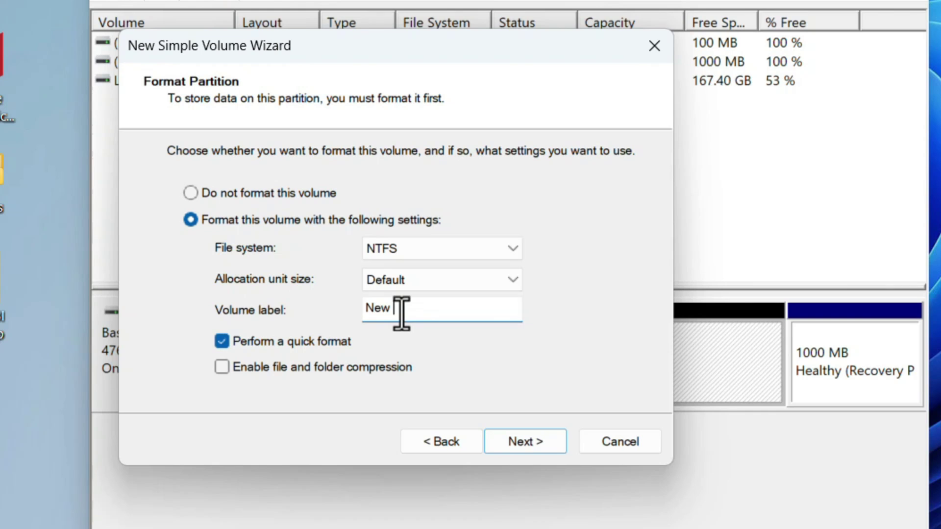
key(BackSpace)
key(BackSpace)
key(BackSpace)
key(BackSpace)
text(Data)
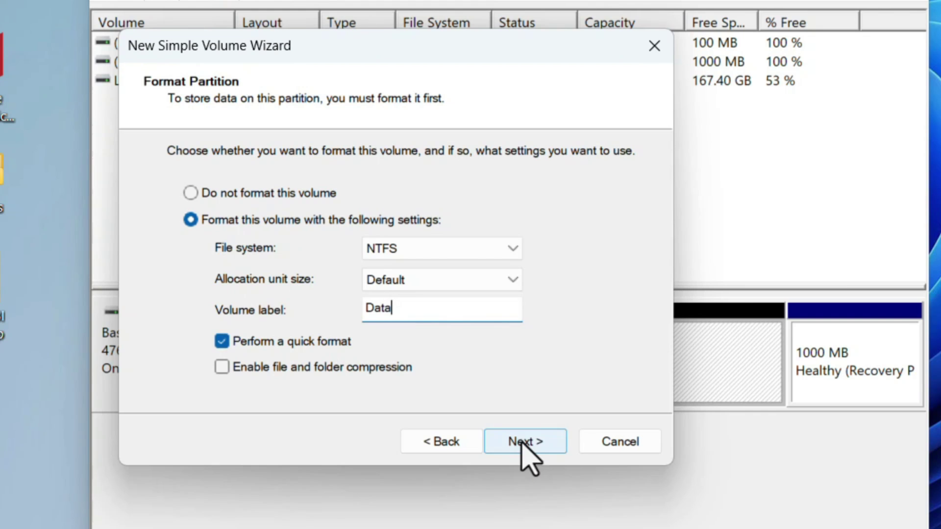
click(529, 447)
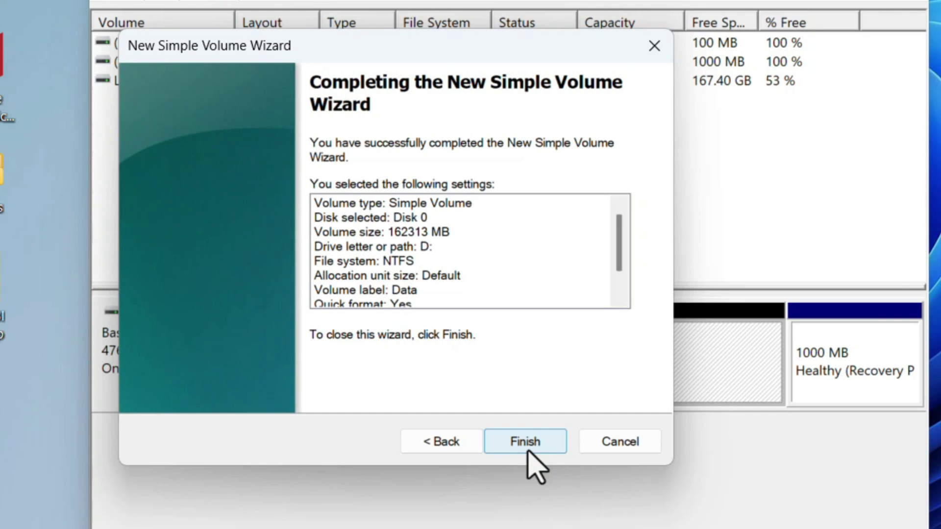
click(528, 451)
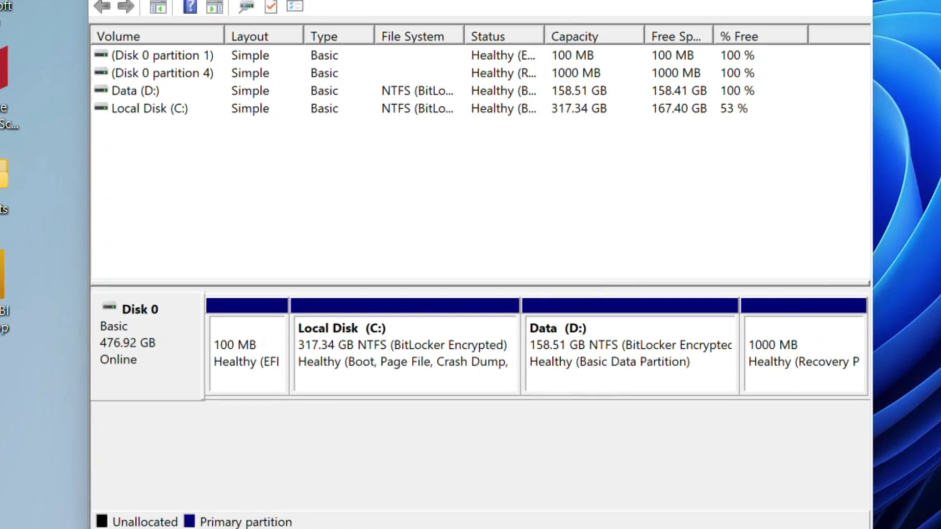
- Show This PC in File Explorer with Data (D:) at 158 GB free beside Local Disk (C:)
key(super+e)
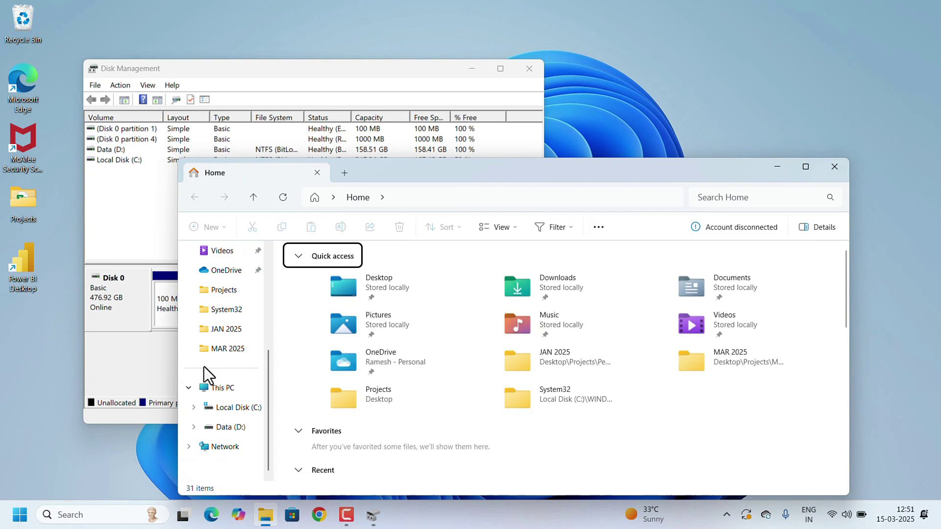
click(218, 403)
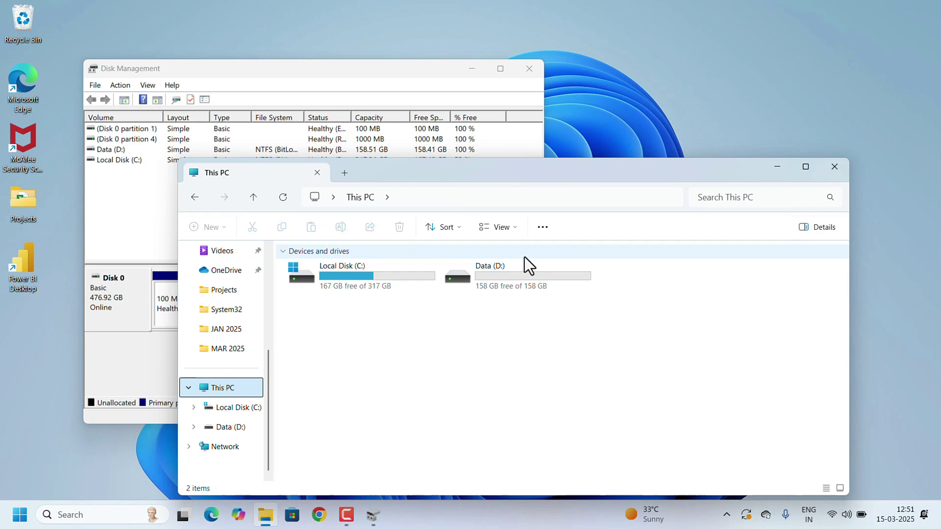
click(134, 199)
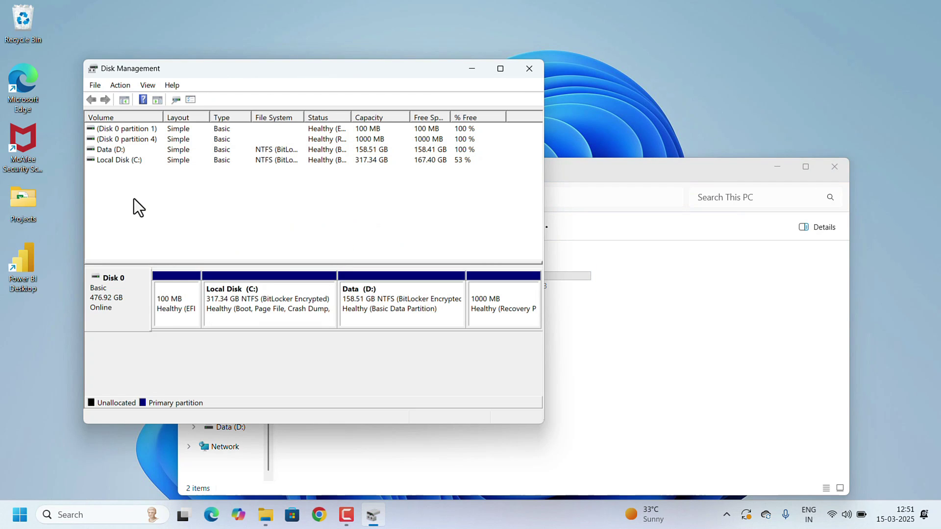
click(662, 311)
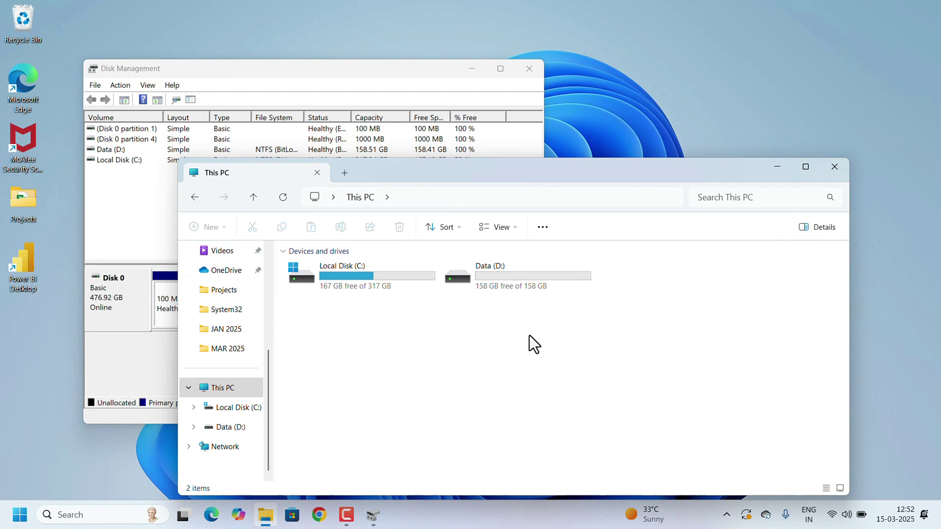